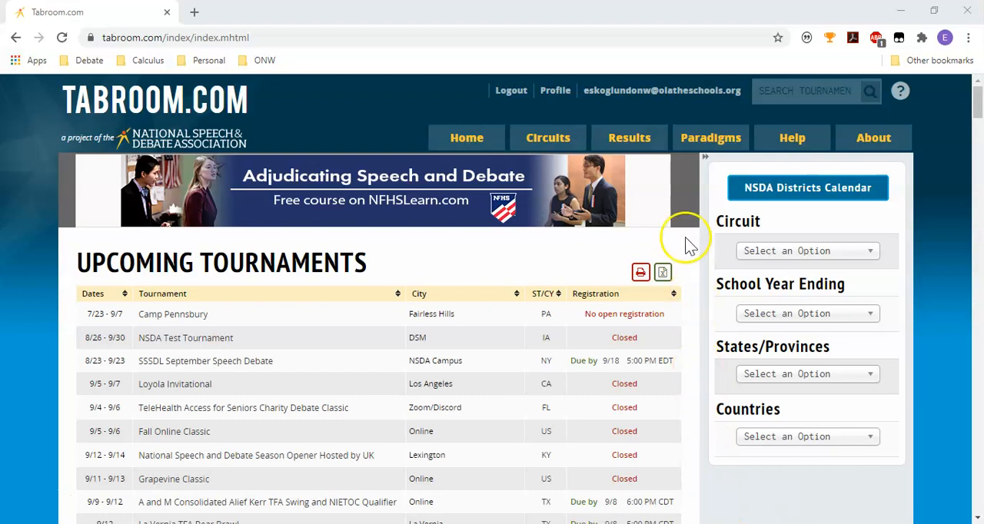
Open the judge account's current rounds and start the DCI Round 1 ballot.
left_click(657, 100)
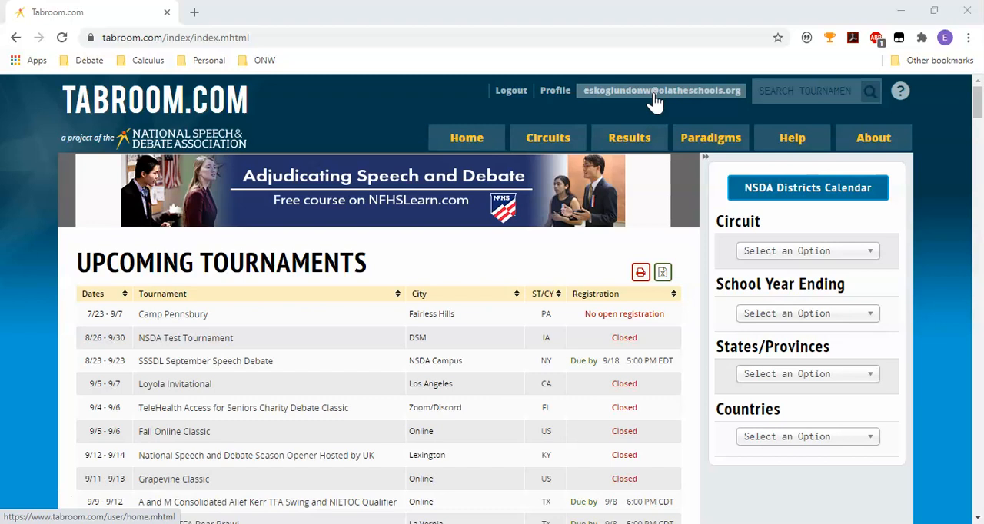
left_click(661, 97)
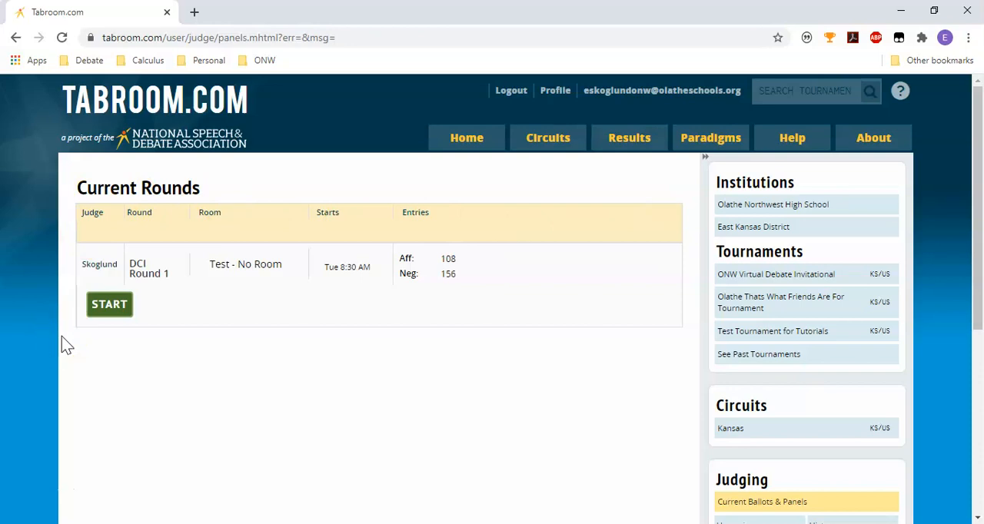
left_click(109, 304)
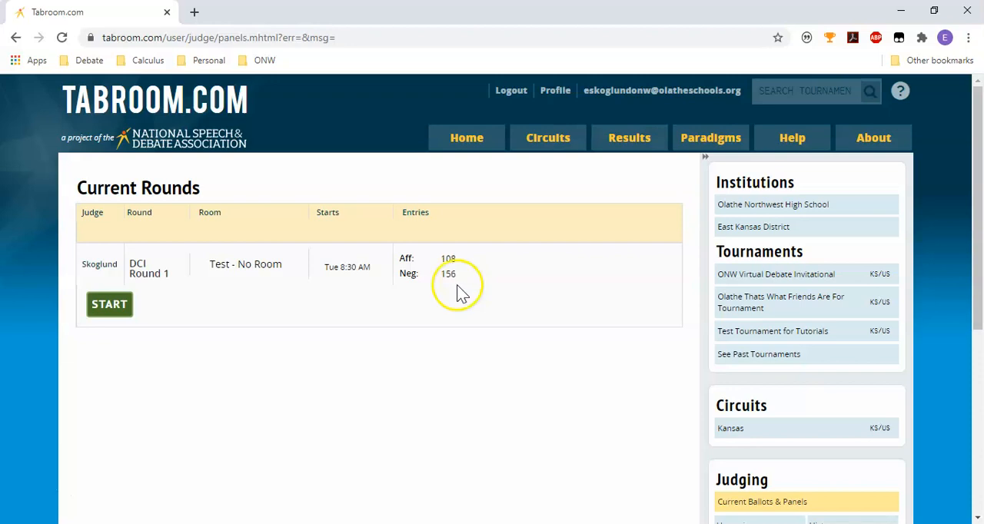
left_click(108, 311)
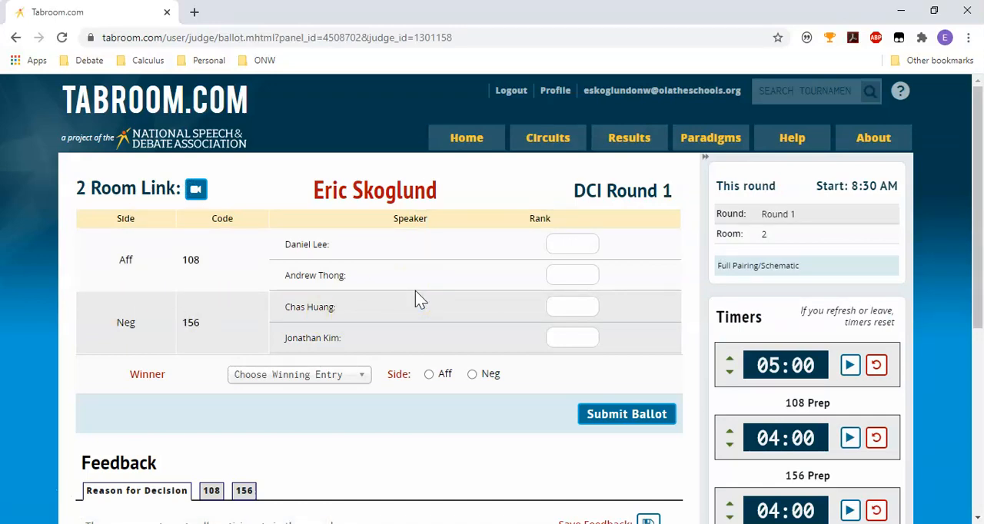
Examine the ballot's speaker rank and winner fields and its Reason for Decision, 108 and 156 feedback sections.
scroll(415, 292, "down", 3)
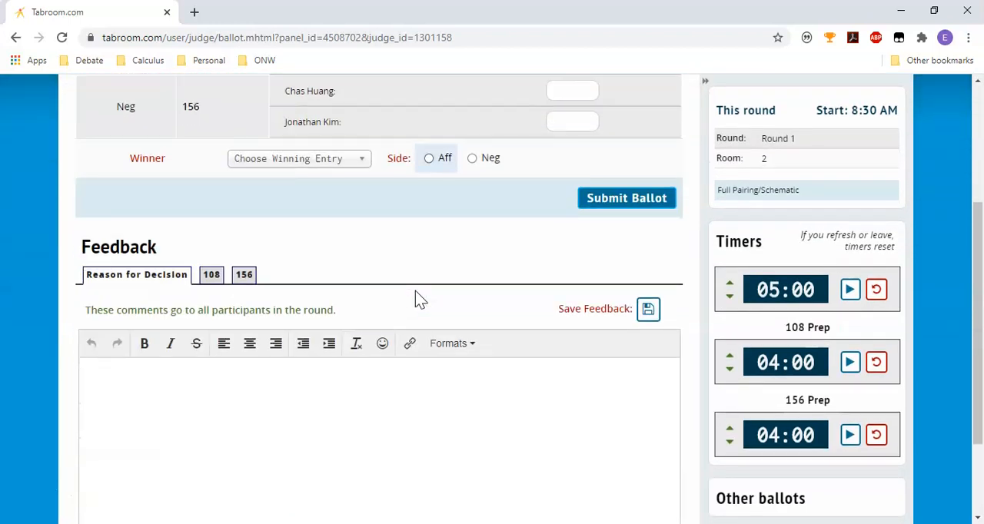
scroll(414, 290, "down", 1)
scroll(415, 291, "up", 3)
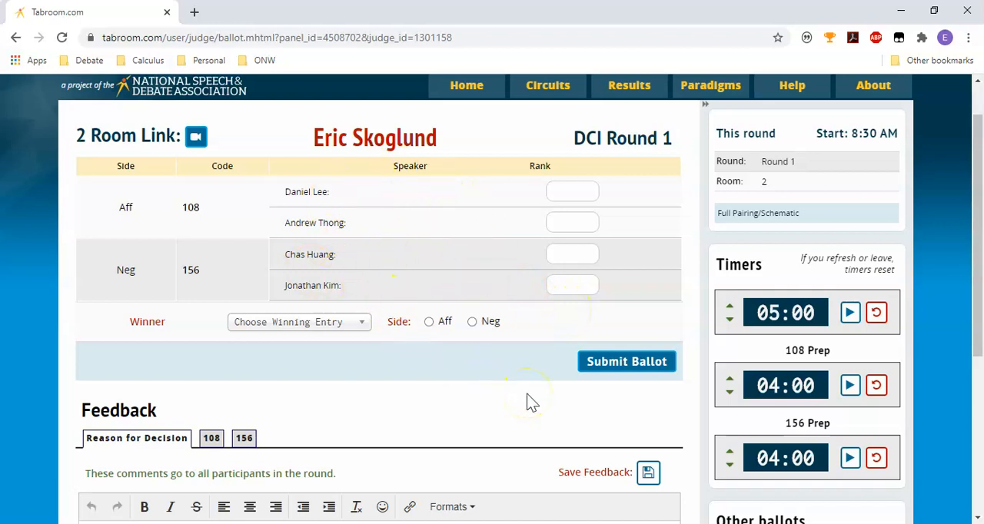
scroll(530, 401, "down", 4)
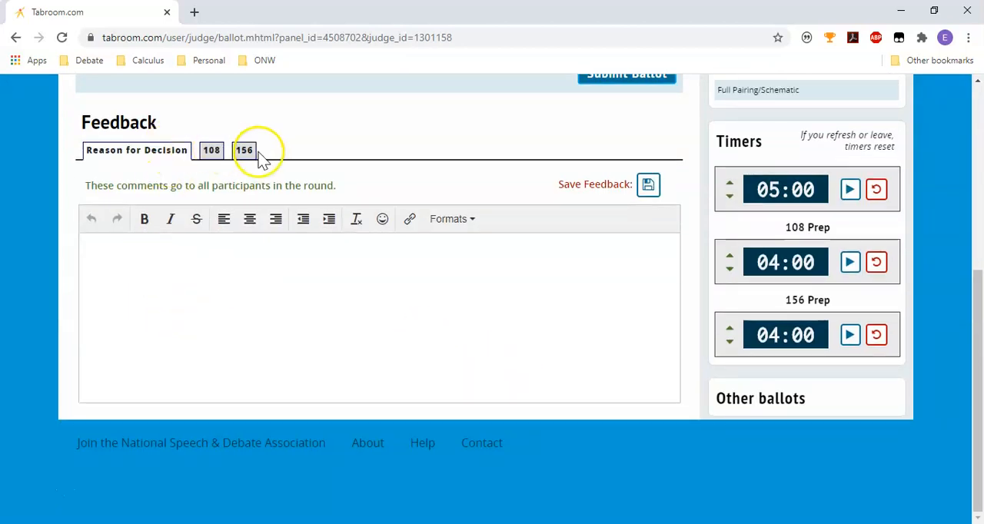
scroll(377, 189, "up", 2)
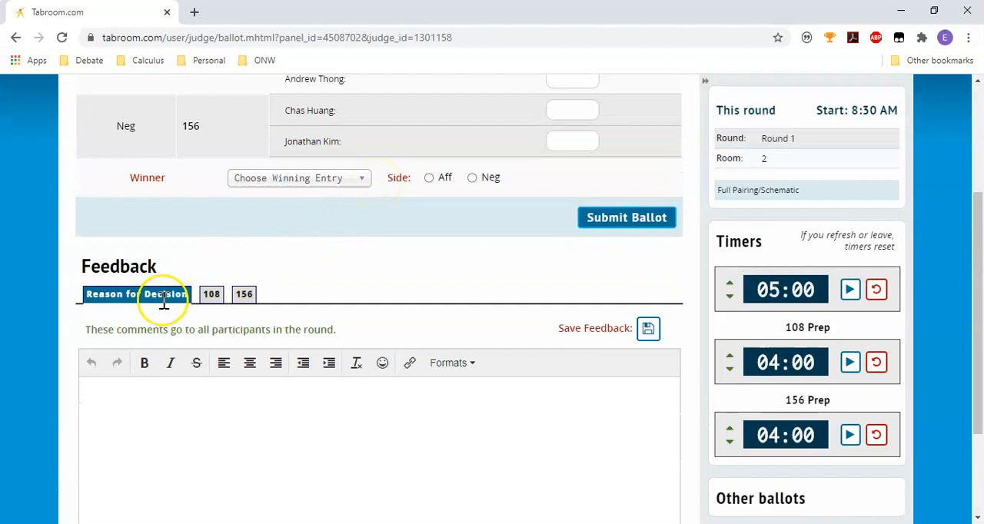
left_click(149, 388)
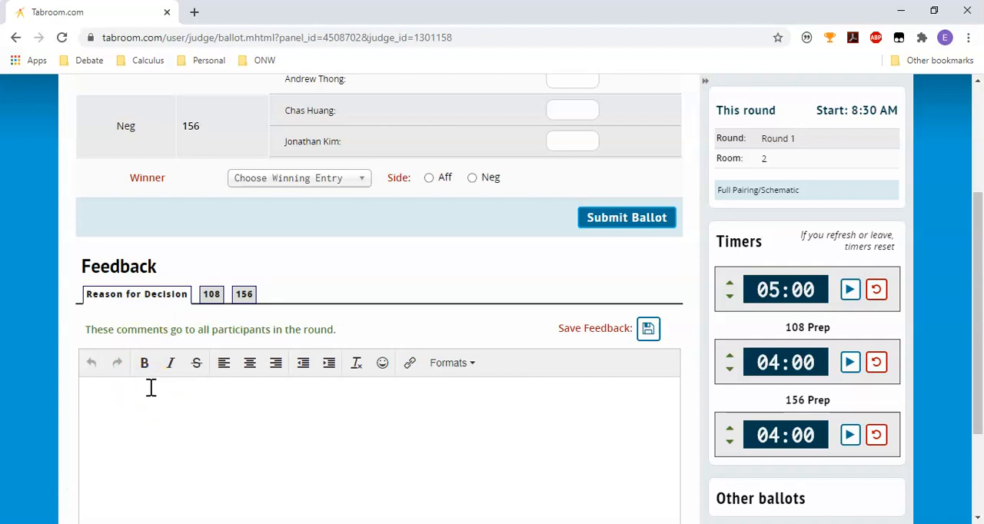
left_click(209, 293)
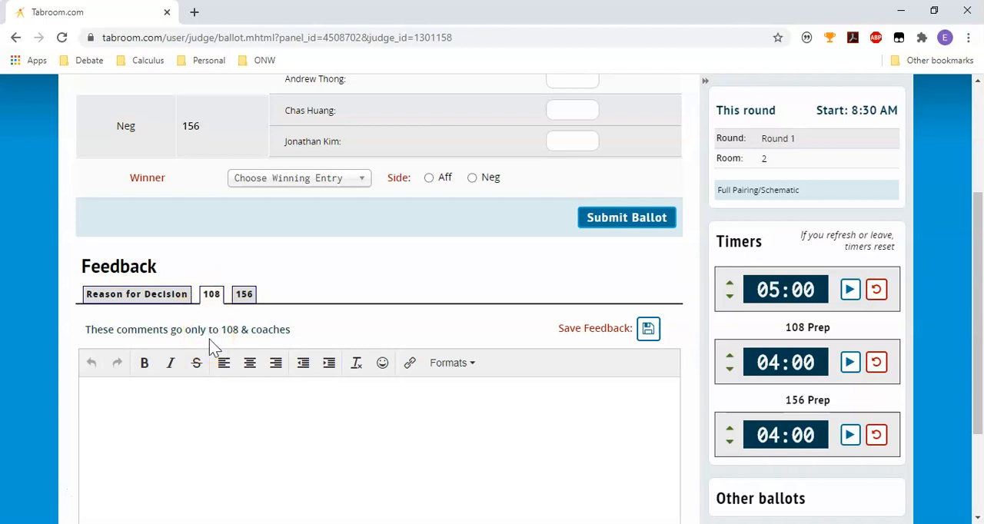
left_click(242, 297)
left_click(183, 301)
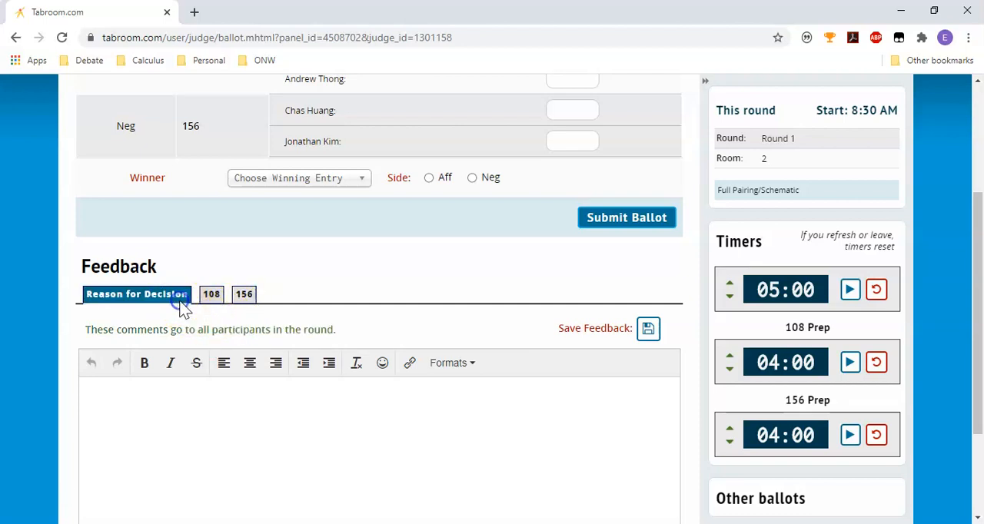
left_click(650, 330)
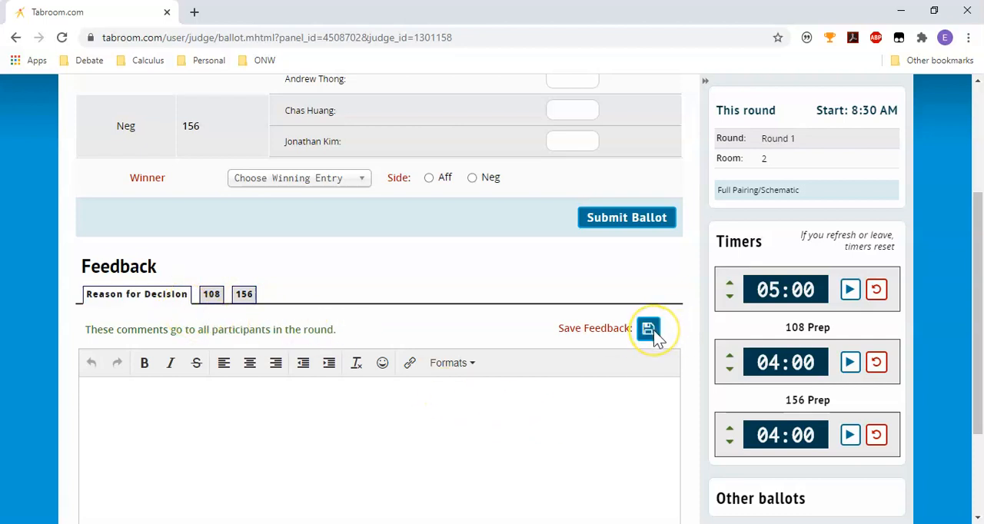
left_click(575, 442)
left_click(587, 440)
left_click(646, 345)
left_click(649, 330)
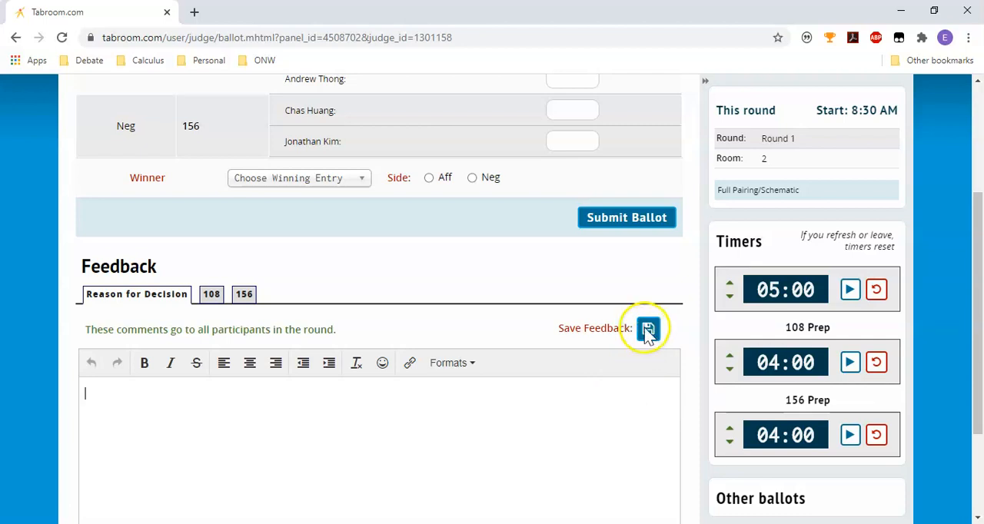
left_click(588, 344)
left_click(452, 421)
left_click(421, 308)
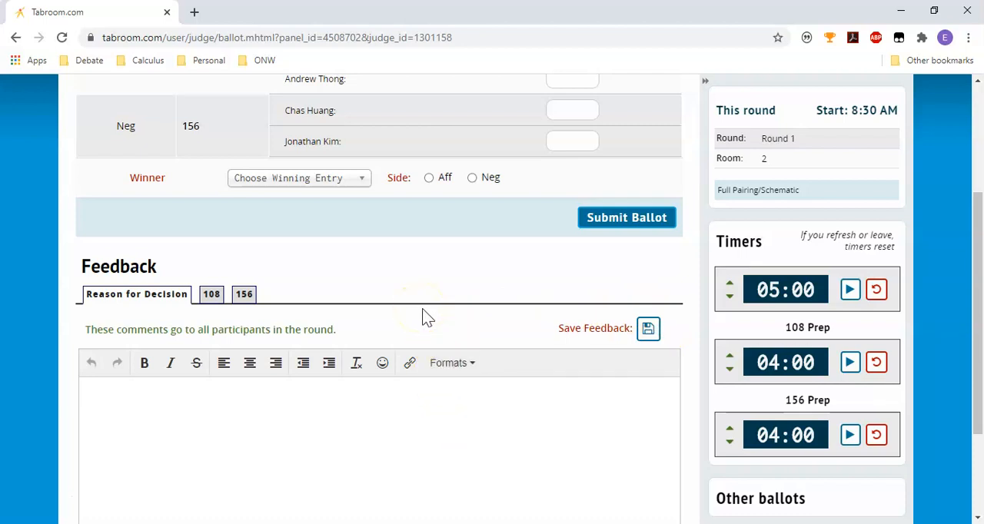
scroll(422, 310, "up", 2)
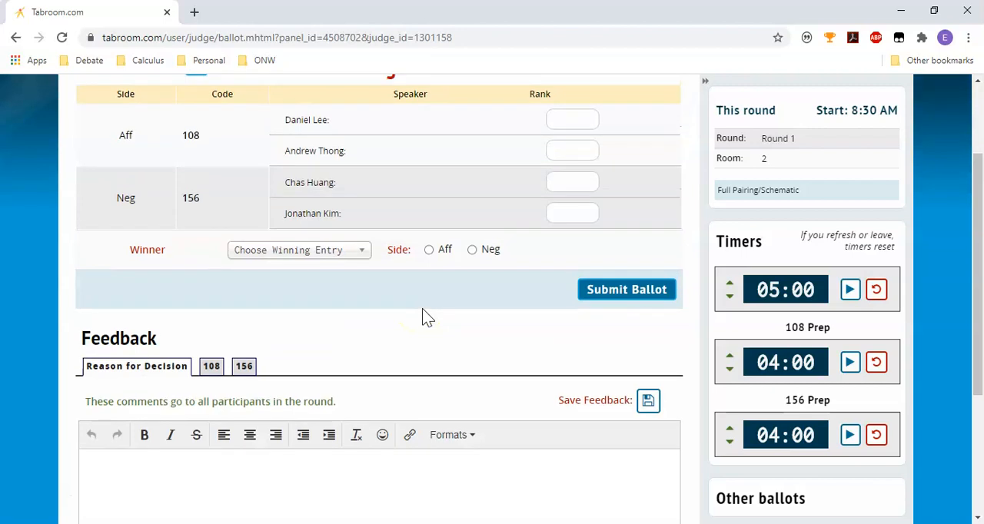
scroll(422, 310, "down", 2)
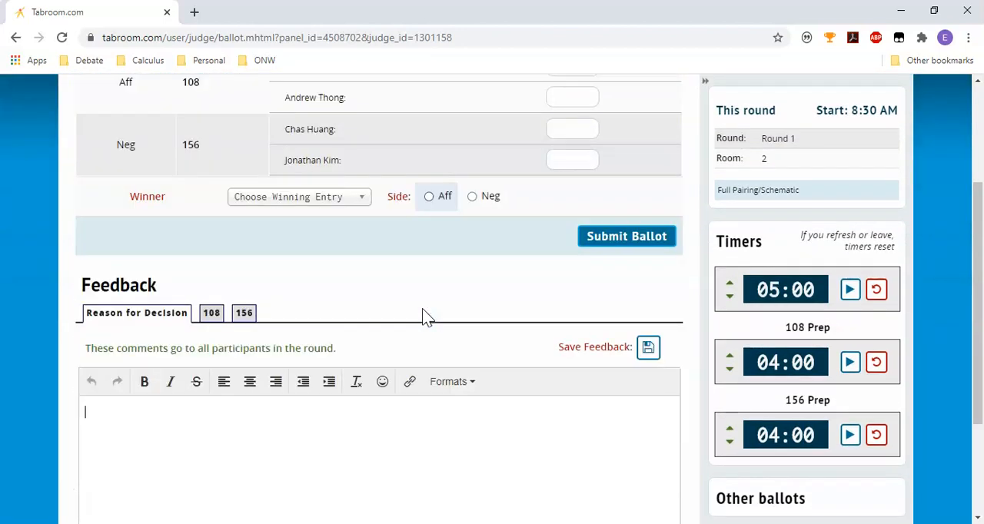
left_click(413, 423)
Rank the two Aff speakers 2 and 4 and the two Neg speakers 3 and 1, in listed order.
scroll(415, 425, "up", 3)
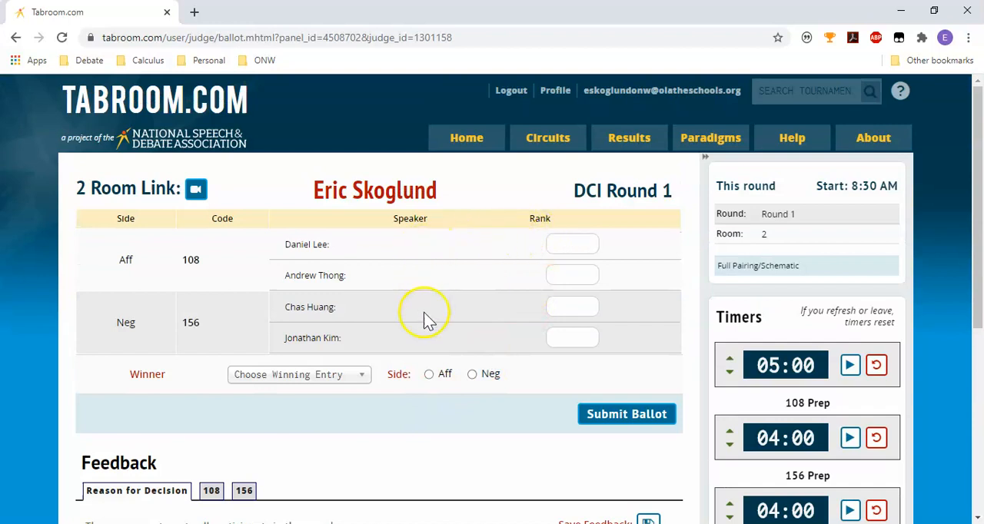
left_click(558, 339)
type("1")
left_click(566, 244)
type("2")
left_click(562, 308)
type("3")
left_click(567, 275)
type("4")
left_click(466, 413)
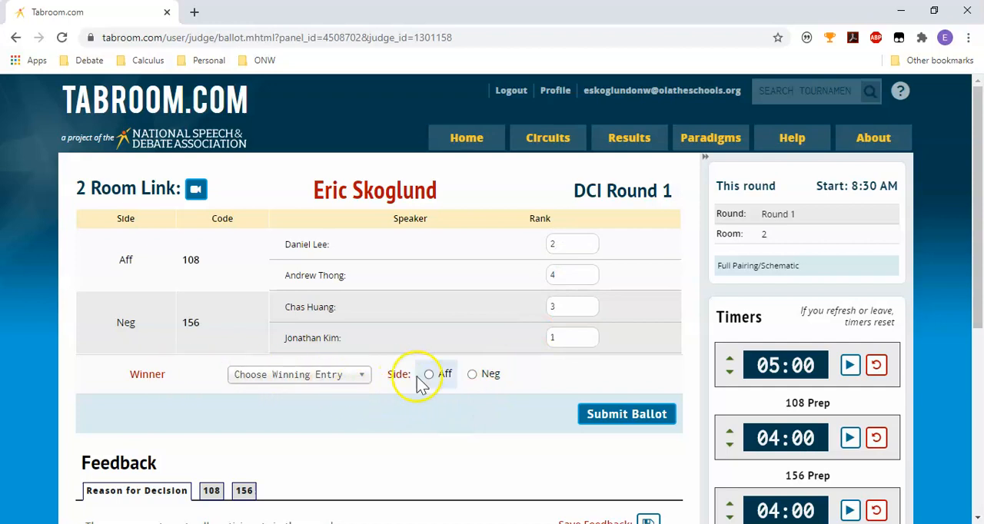
Select entry 156 on the Neg side as the winner, and submit and confirm the ballot.
left_click(347, 377)
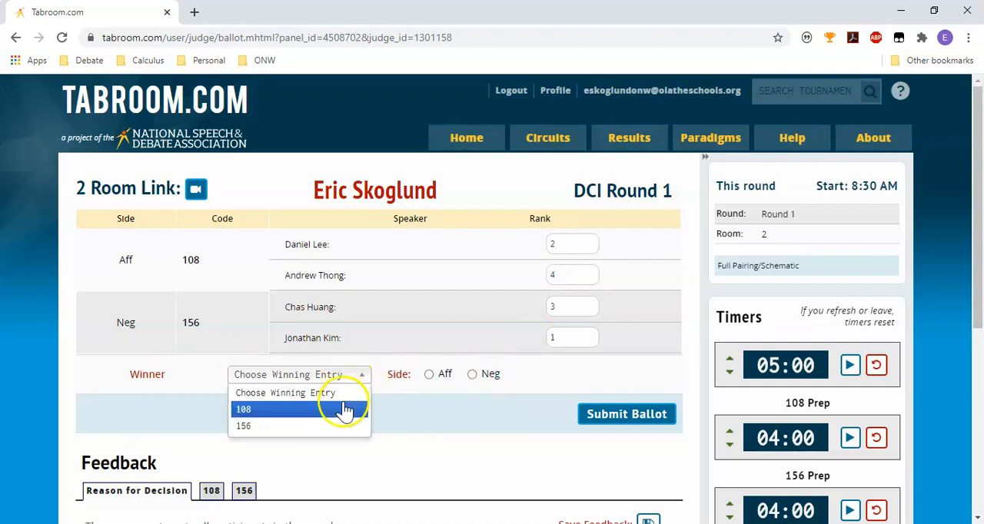
left_click(343, 425)
left_click(485, 374)
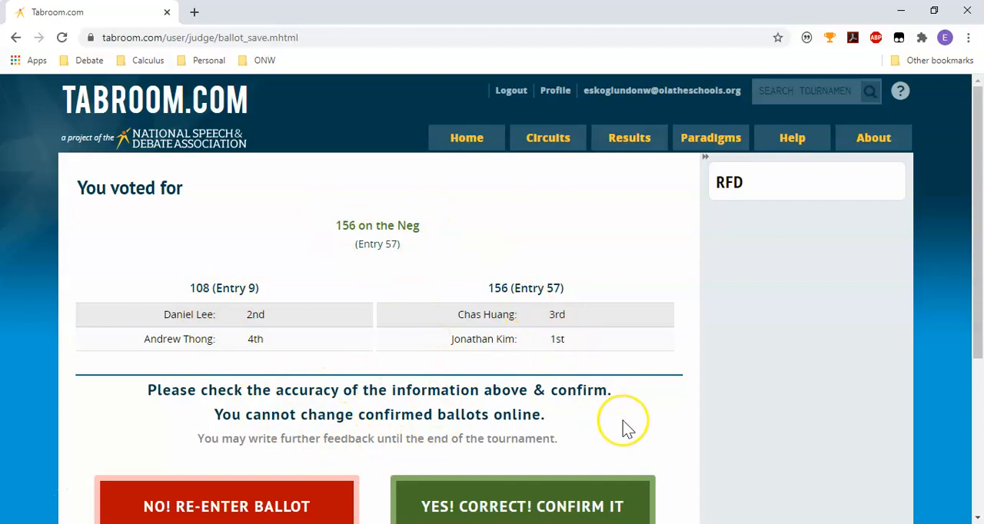
scroll(626, 428, "down", 1)
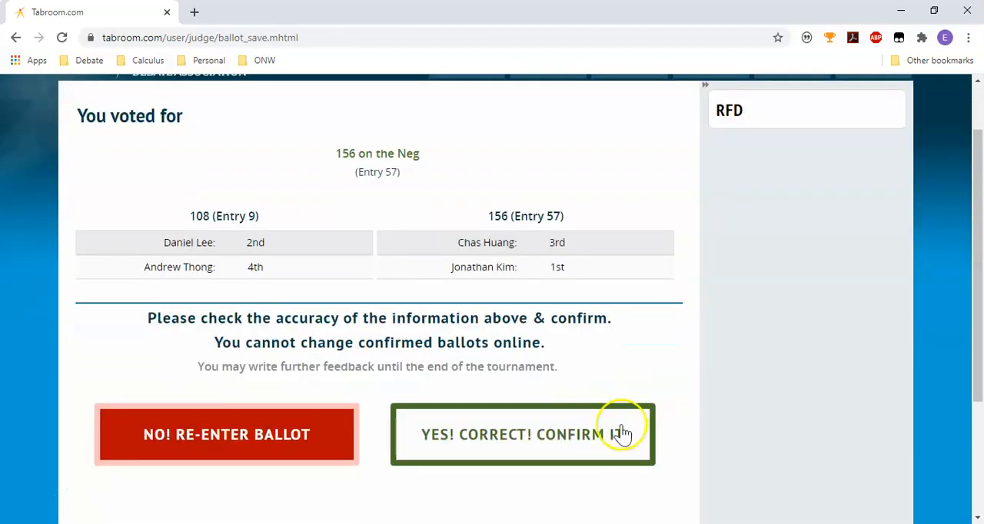
left_click(518, 459)
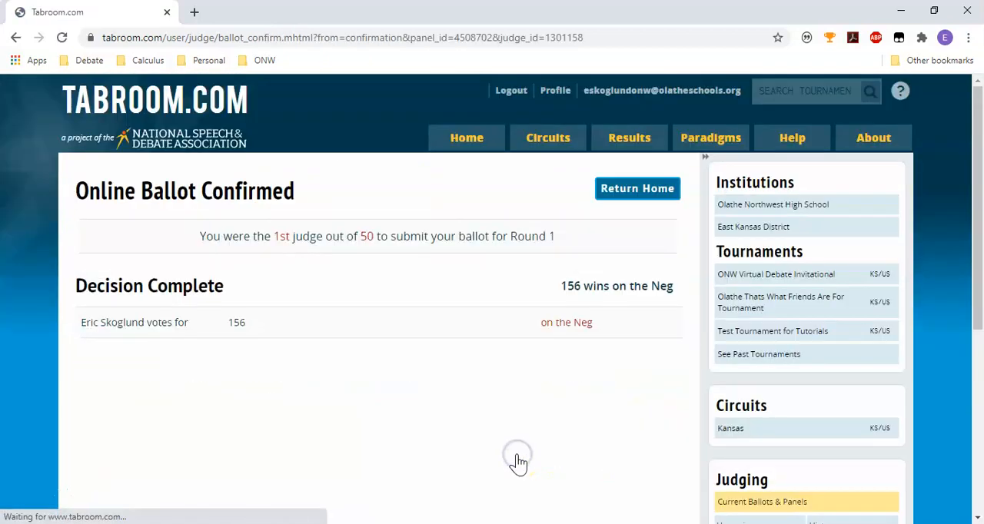